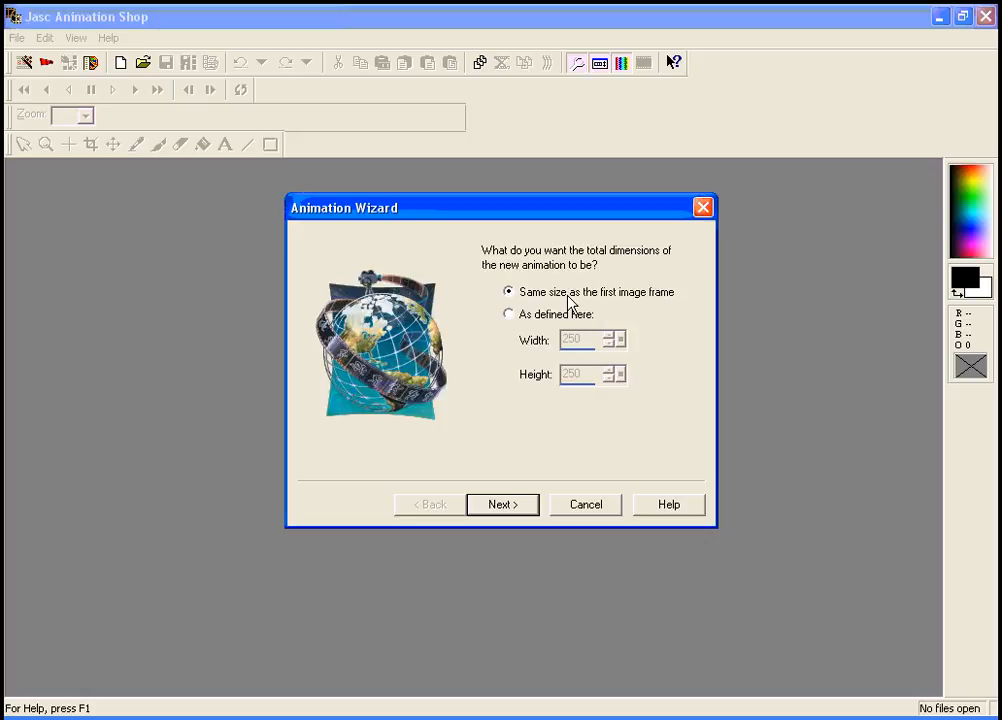
Size the new animation as the first image frame, with a transparent canvas, upper-left image placement and canvas-colour fill
{"action": "left_click", "coordinate": [524, 508]}
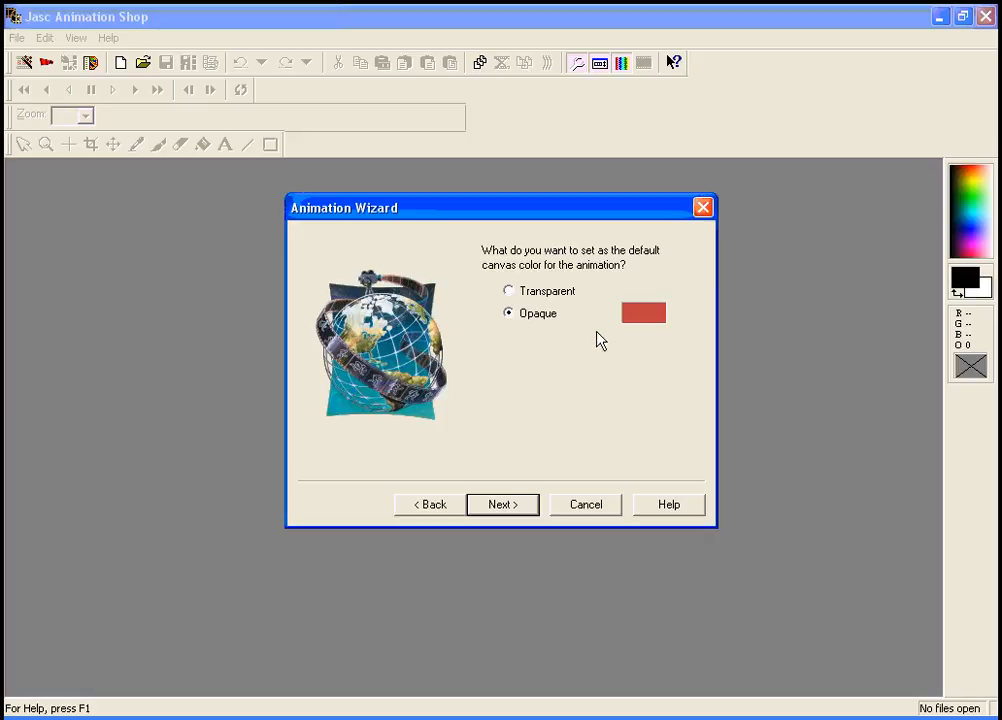
{"action": "left_click", "coordinate": [513, 293]}
{"action": "left_click", "coordinate": [502, 510]}
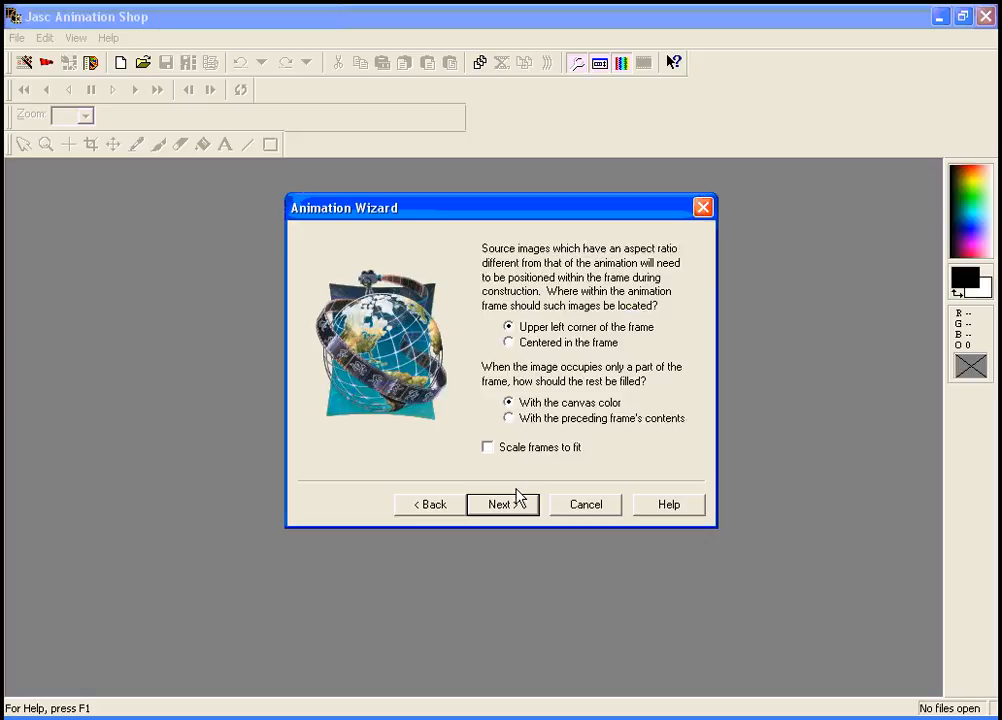
{"action": "left_click", "coordinate": [519, 510]}
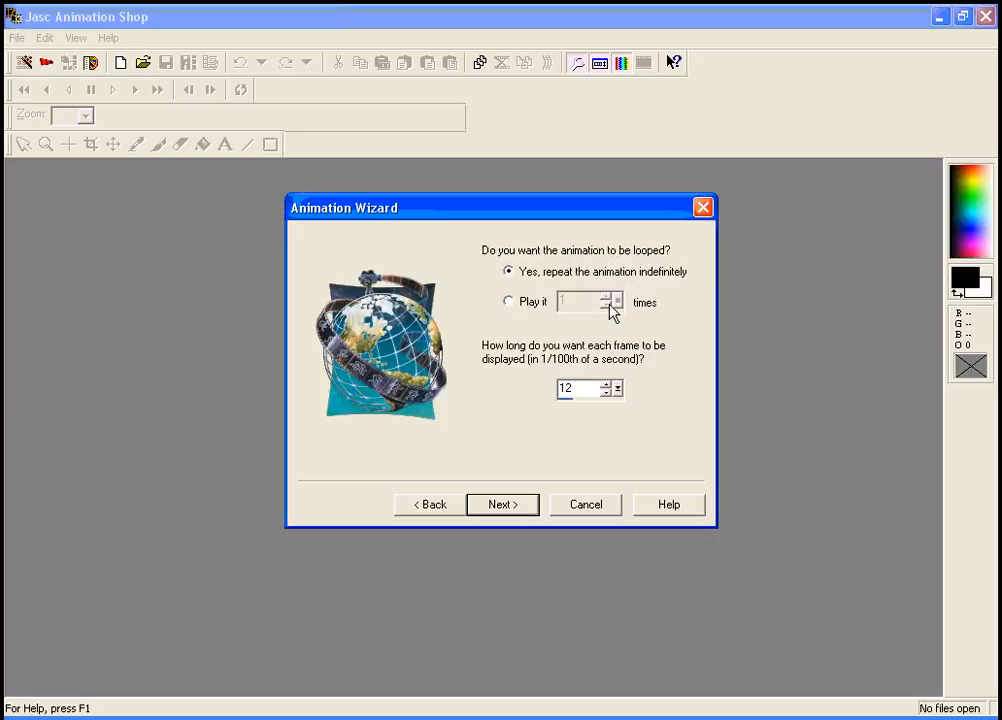
Set the animation to repeat indefinitely and display each frame for 13 hundredths of a second
{"action": "left_click", "coordinate": [510, 303]}
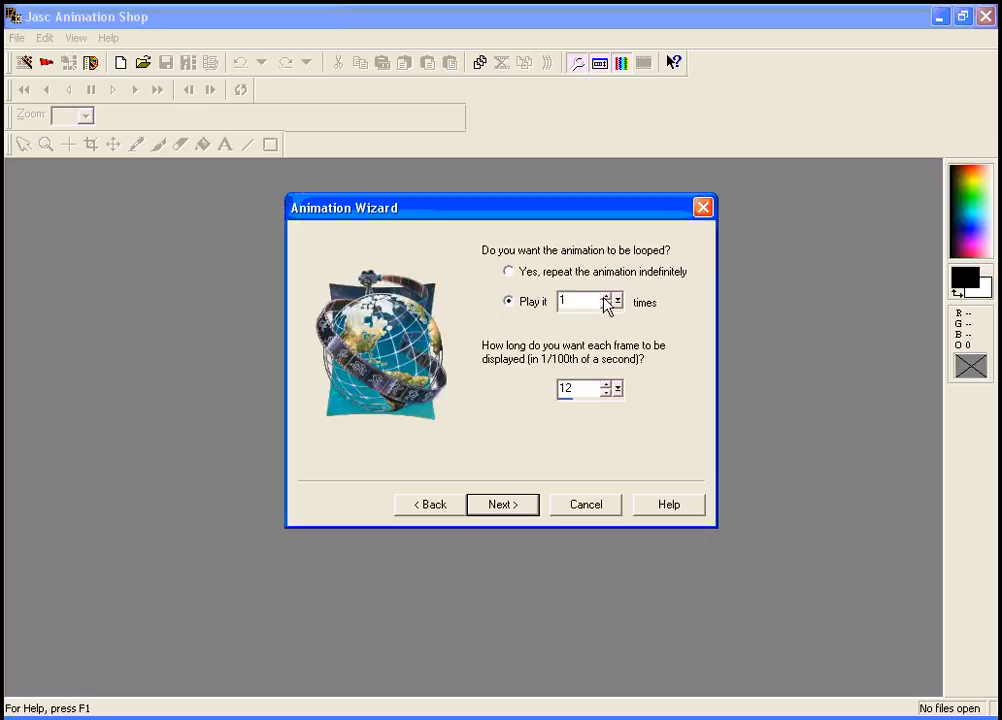
{"action": "left_click", "coordinate": [509, 272]}
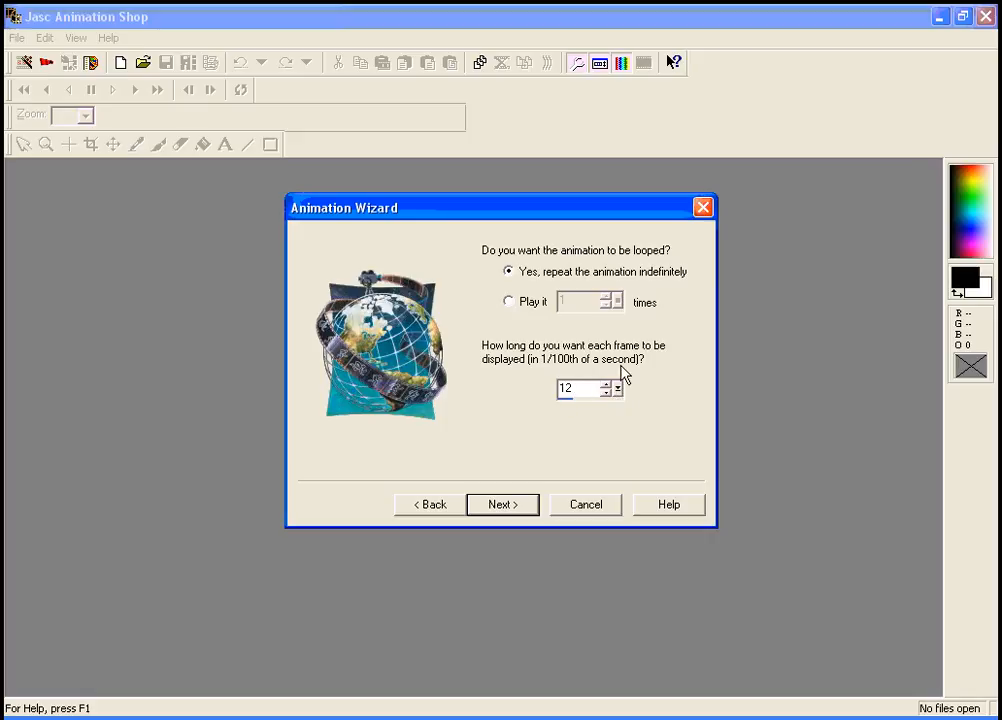
{"action": "left_click_drag", "start_coordinate": [619, 390], "coordinate": [645, 403]}
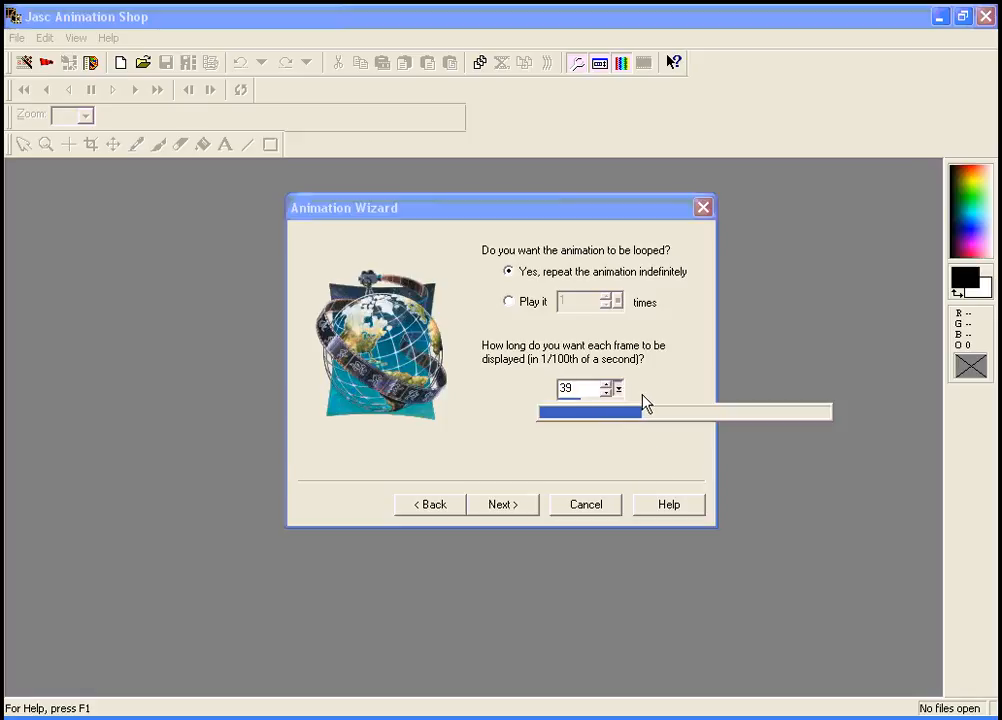
{"action": "left_click_drag", "start_coordinate": [645, 403], "coordinate": [612, 400]}
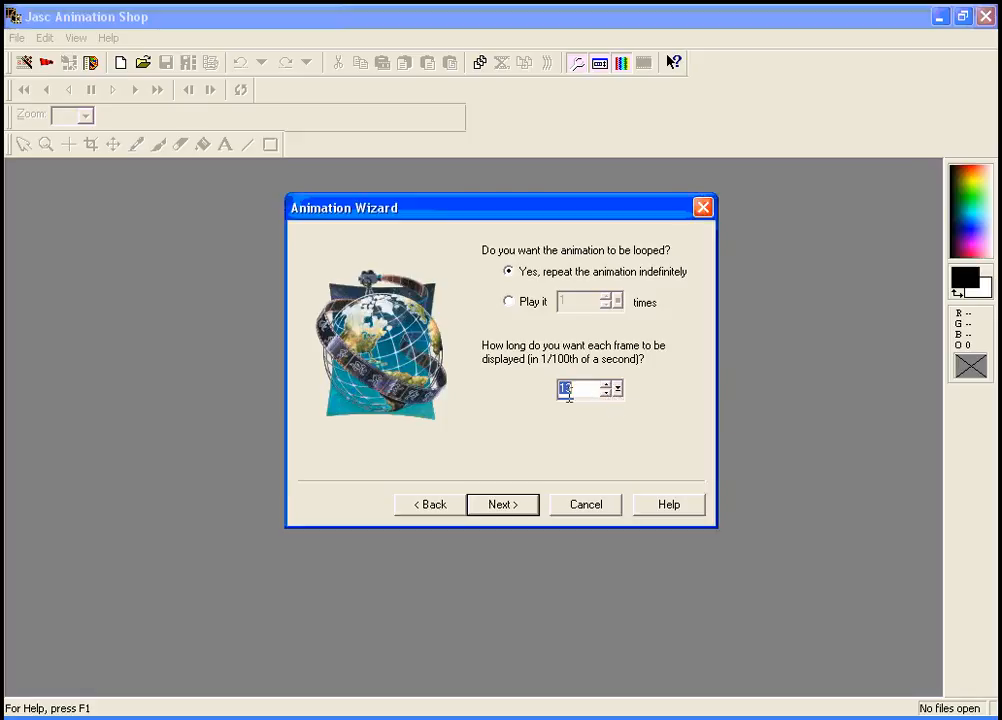
{"action": "left_click", "coordinate": [527, 508]}
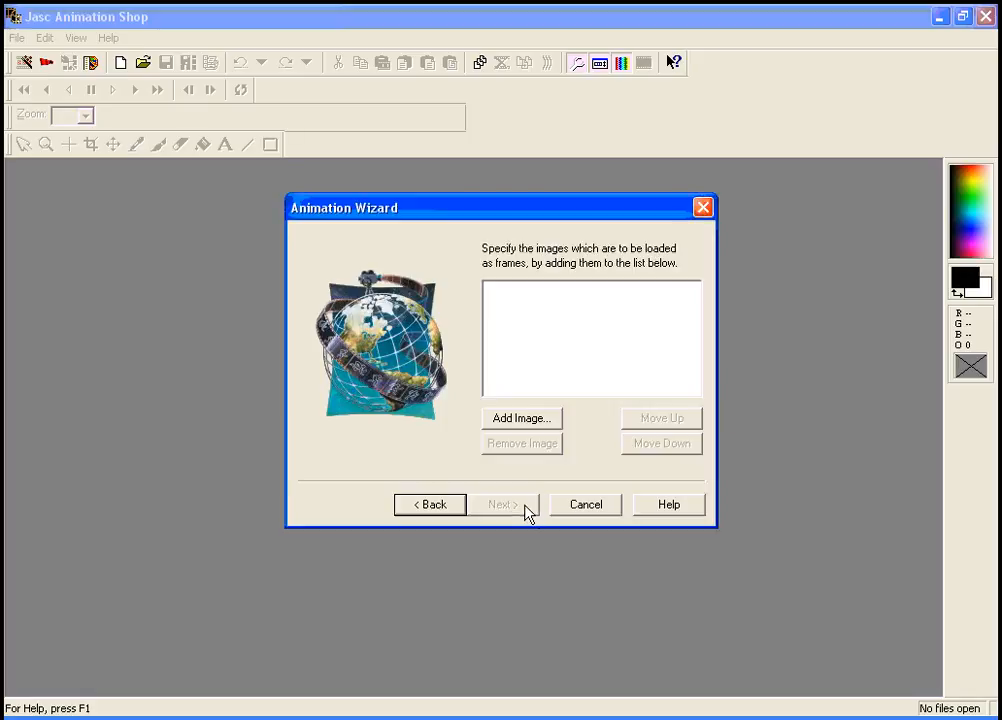
Add Image1.psp through Image13.psp from the floweranimation folder on the Desktop as the animation's frames
{"action": "left_click", "coordinate": [539, 421]}
{"action": "left_click", "coordinate": [451, 245]}
{"action": "left_click", "coordinate": [444, 266]}
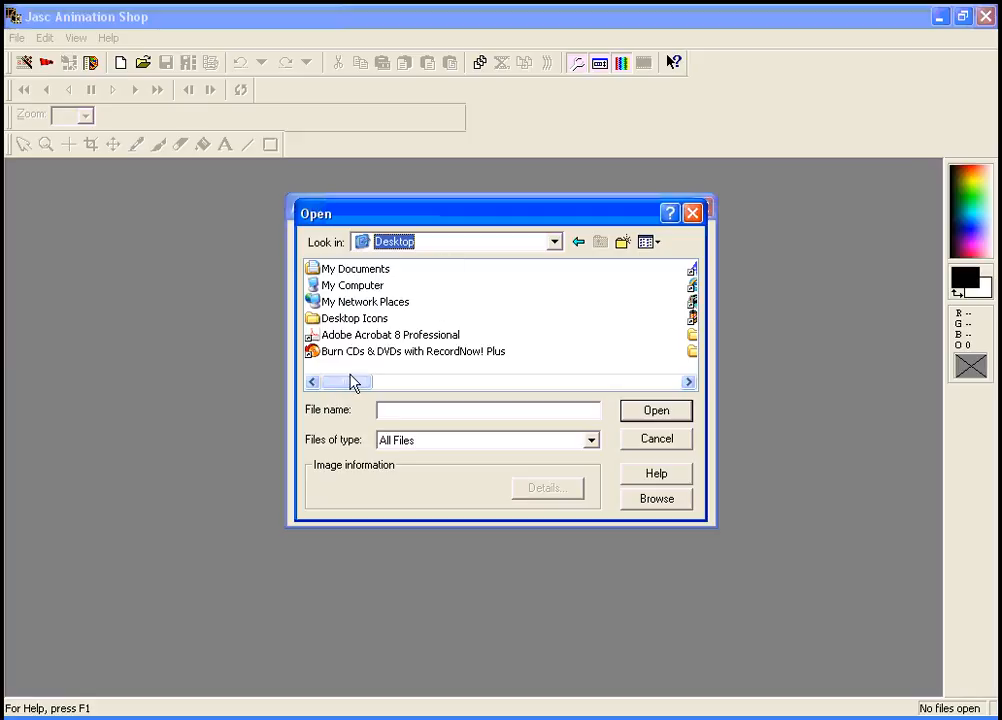
{"action": "left_click_drag", "start_coordinate": [353, 381], "coordinate": [443, 385]}
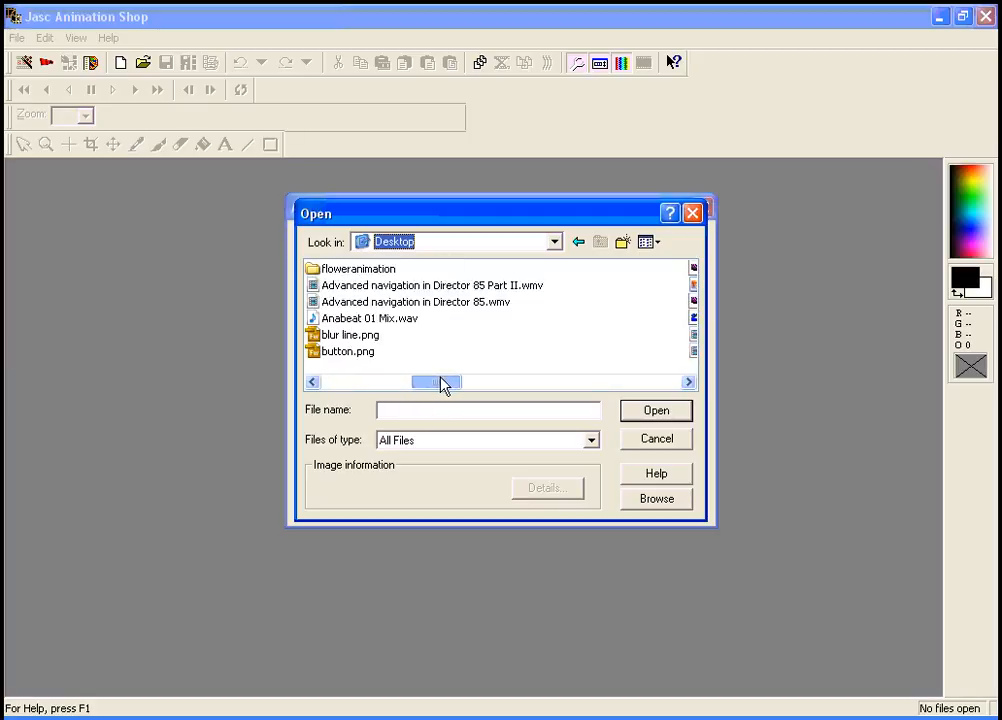
{"action": "left_click", "coordinate": [358, 270]}
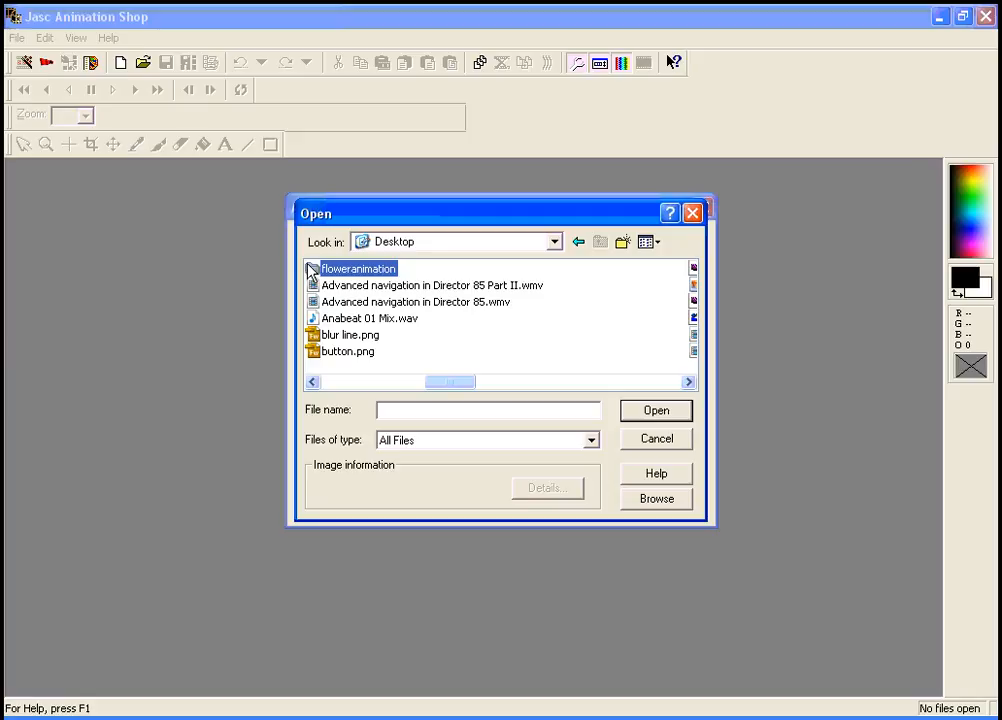
{"action": "double_click", "coordinate": [311, 269]}
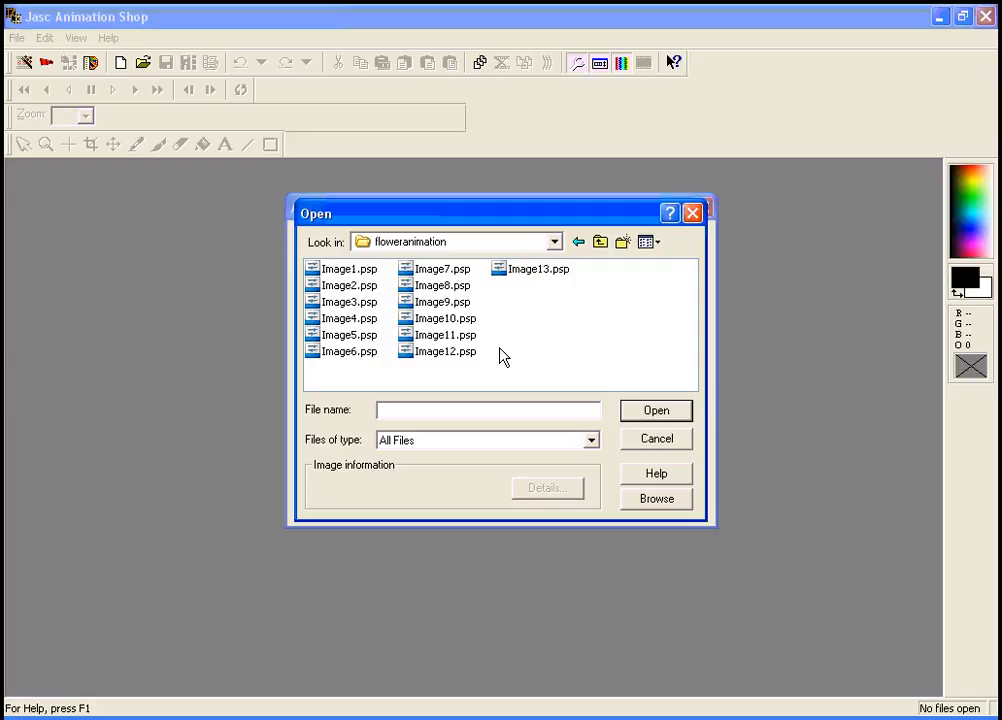
{"action": "left_click", "coordinate": [505, 272]}
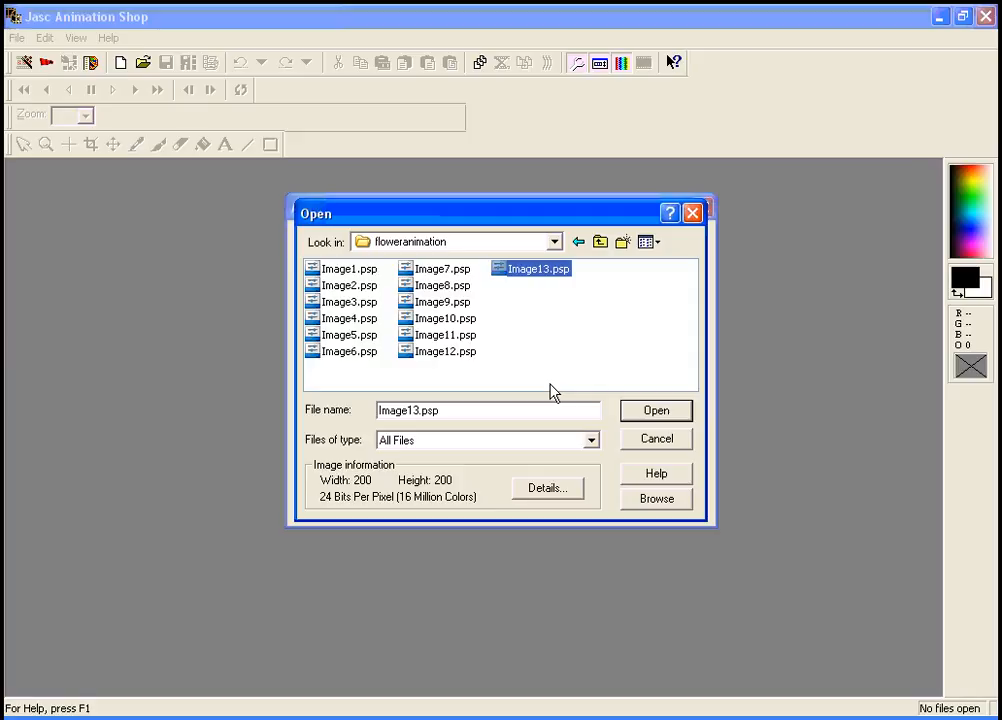
{"action": "left_click", "coordinate": [343, 275], "text": "shift"}
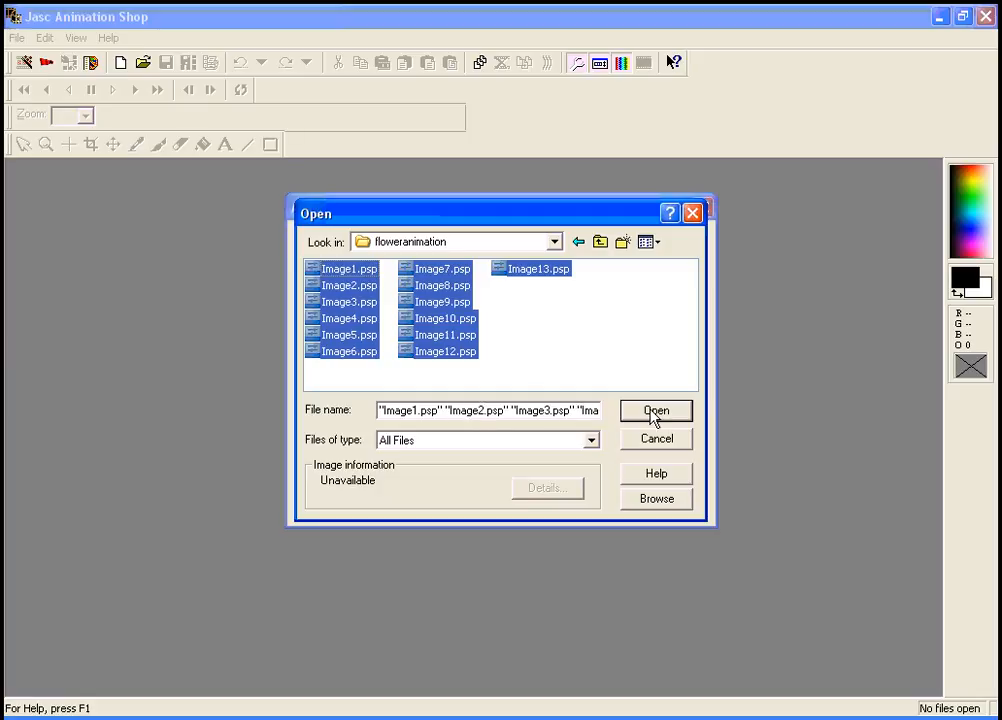
{"action": "left_click", "coordinate": [655, 411]}
Move Image13.psp up three places in the frame list and return it to the end
{"action": "mouse_move", "coordinate": [694, 368]}
{"action": "left_mouse_down"}
{"action": "mouse_move", "coordinate": [692, 313]}
{"action": "mouse_move", "coordinate": [696, 365]}
{"action": "left_mouse_up"}
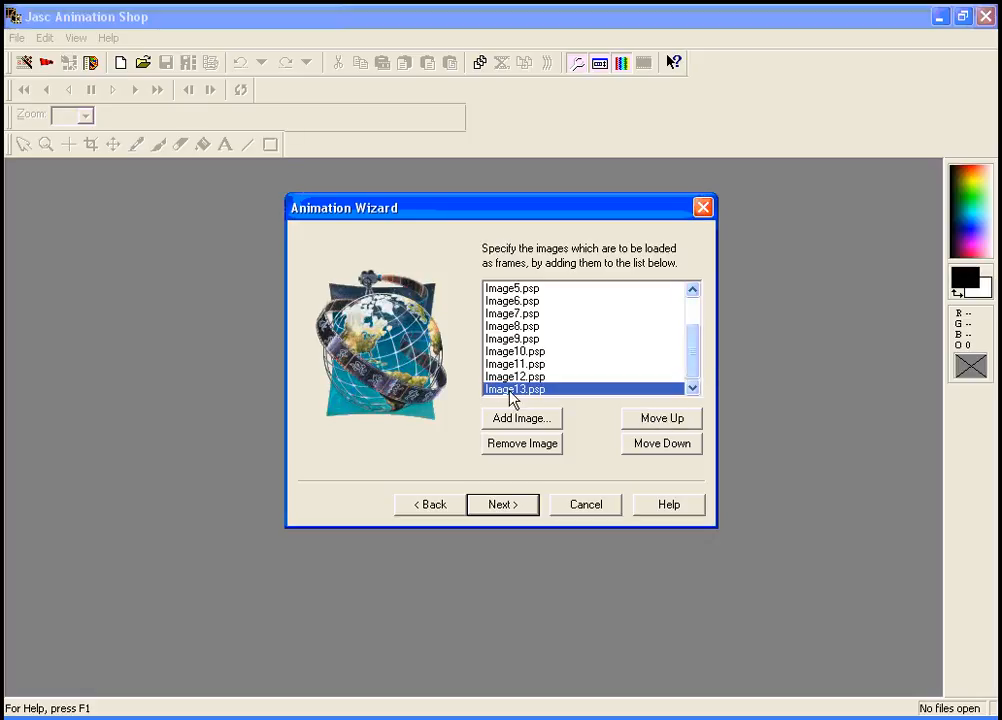
{"action": "left_click", "coordinate": [651, 419]}
{"action": "left_click", "coordinate": [651, 419]}
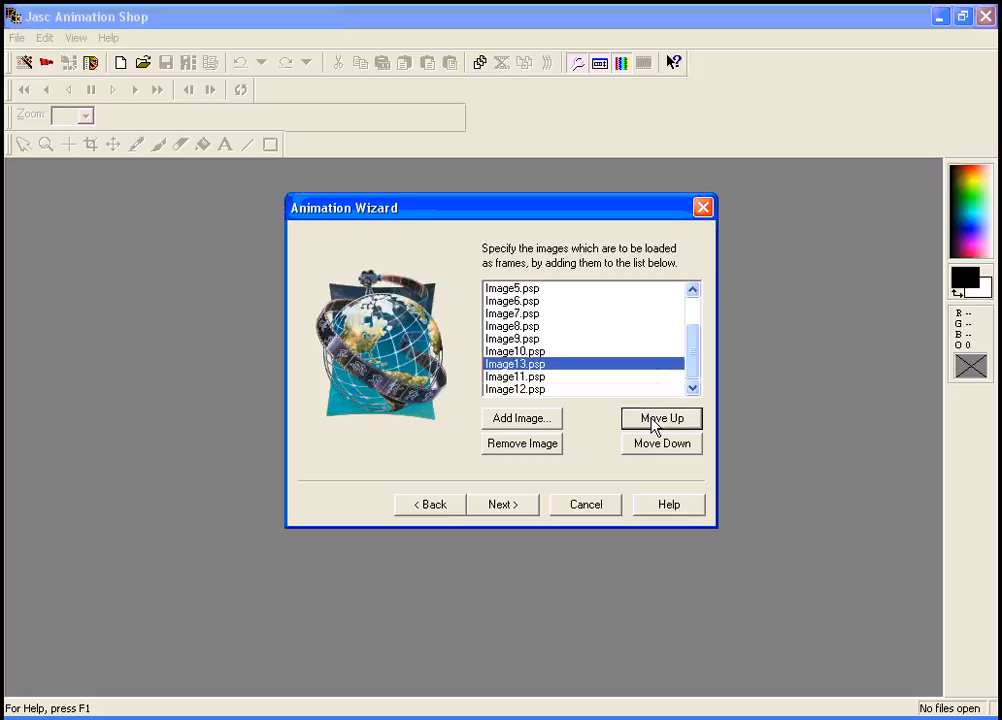
{"action": "left_click", "coordinate": [651, 419]}
{"action": "left_click", "coordinate": [661, 446]}
{"action": "left_click", "coordinate": [662, 446]}
{"action": "left_click", "coordinate": [662, 446]}
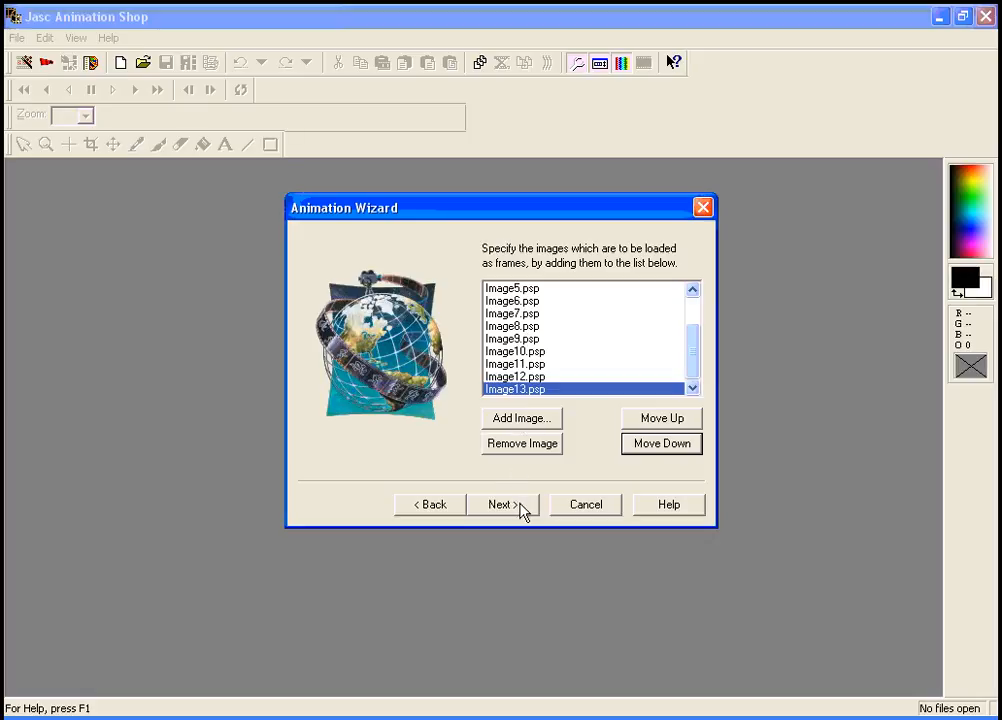
Finish the wizard to build the animation, and play the result in an animation preview
{"action": "left_click", "coordinate": [522, 508]}
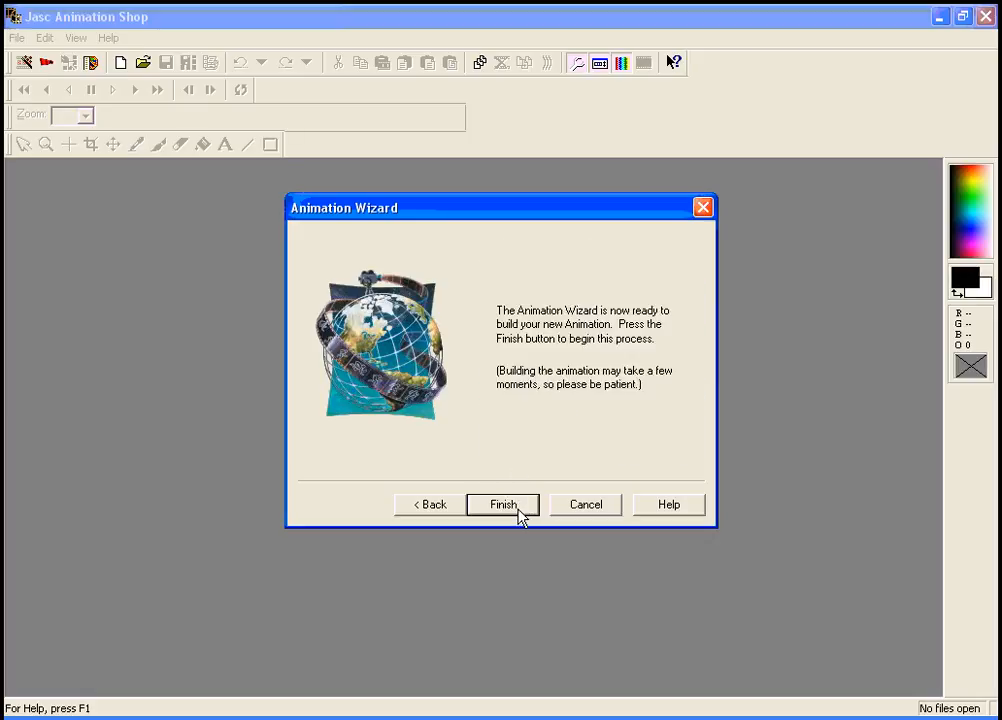
{"action": "left_click", "coordinate": [519, 512]}
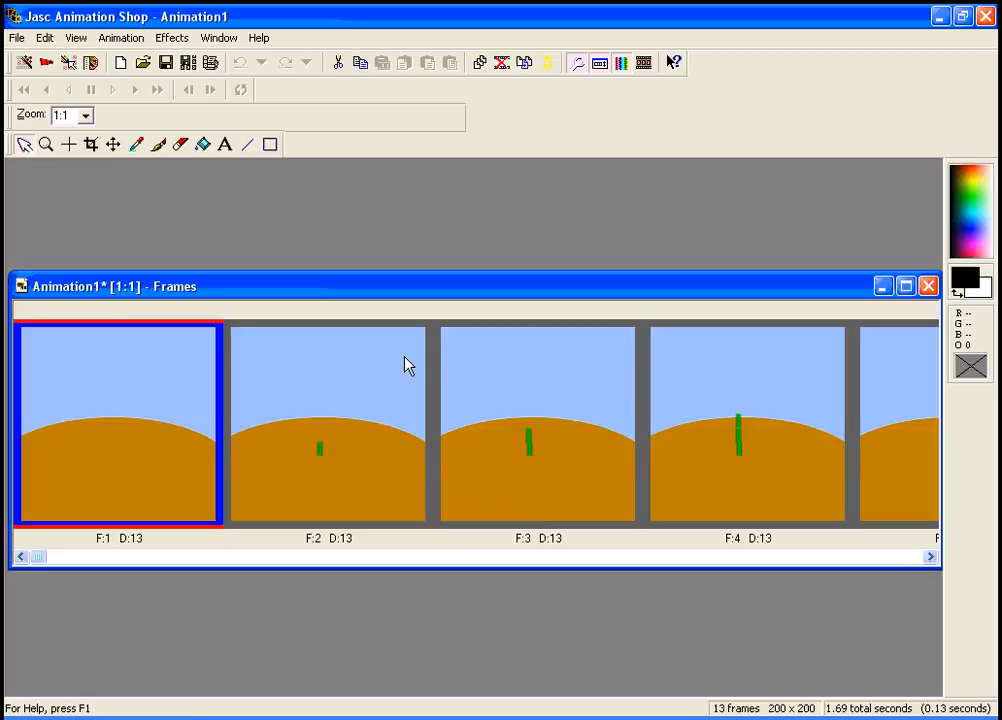
{"action": "scroll", "coordinate": [406, 356], "scroll_direction": "down", "scroll_amount": 2}
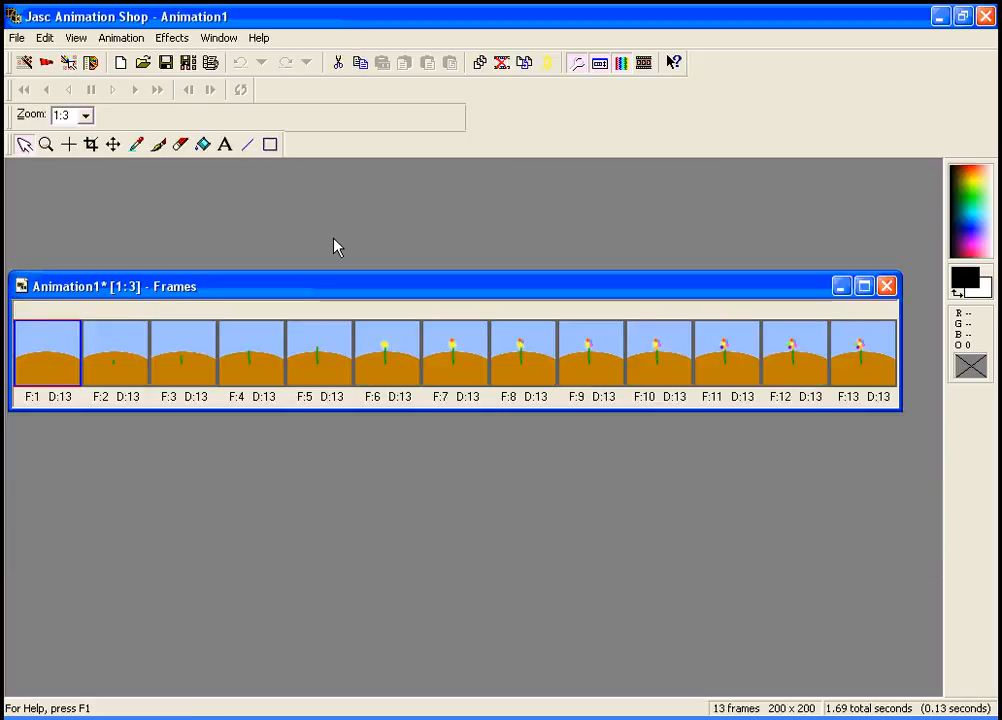
{"action": "left_click", "coordinate": [77, 40]}
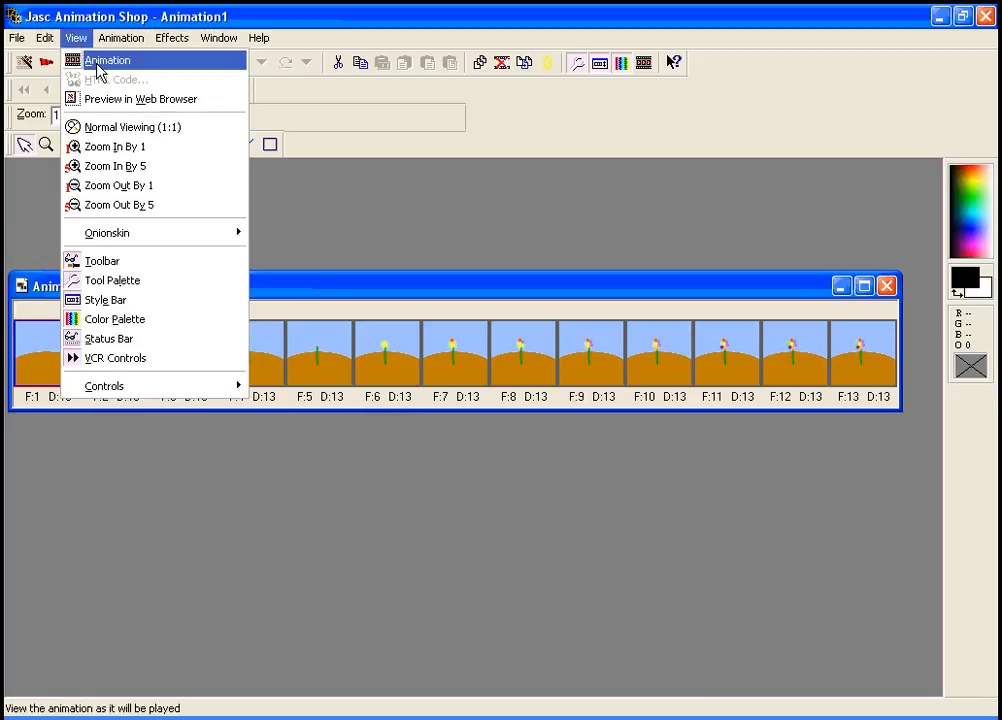
{"action": "left_click", "coordinate": [97, 62]}
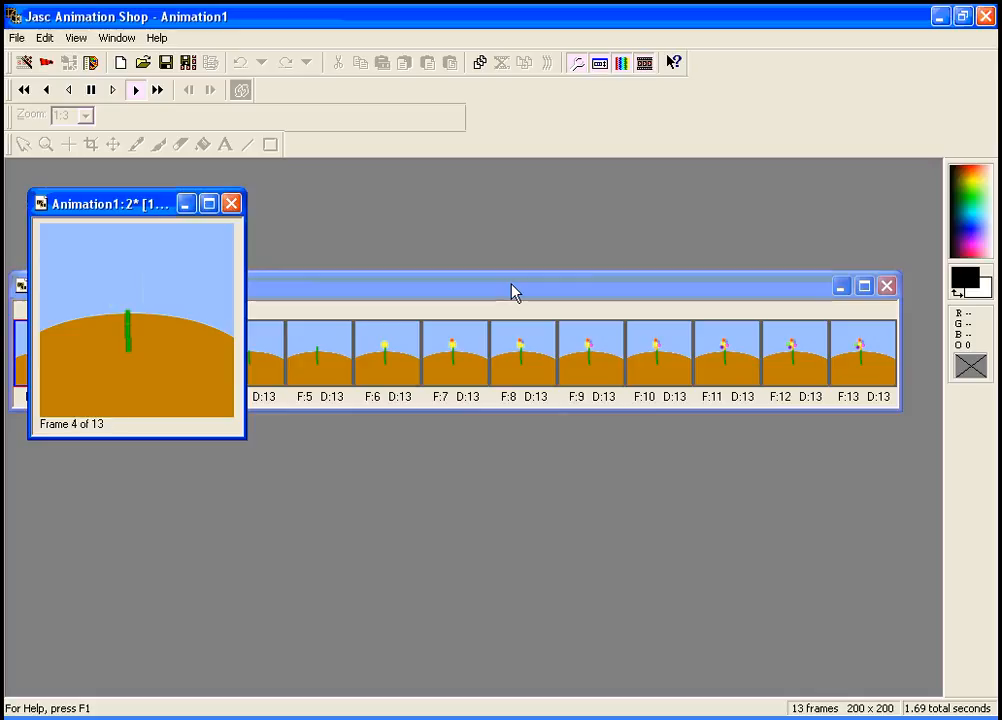
Start saving the animation and choose the floweranimation folder on the Desktop as the destination
{"action": "left_click", "coordinate": [17, 39]}
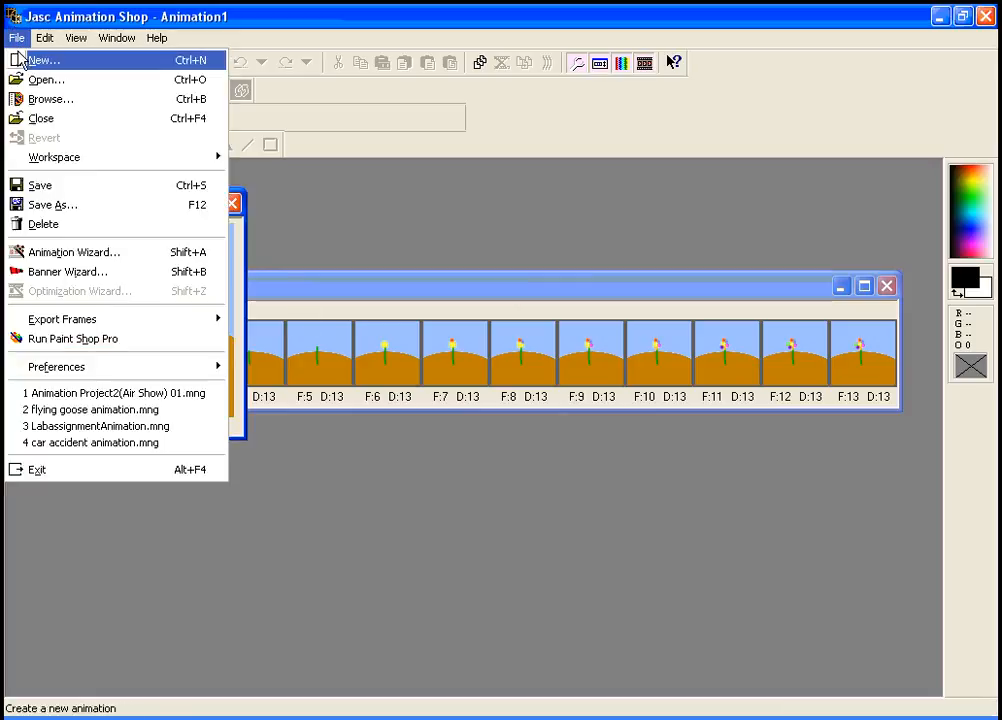
{"action": "left_click", "coordinate": [50, 190]}
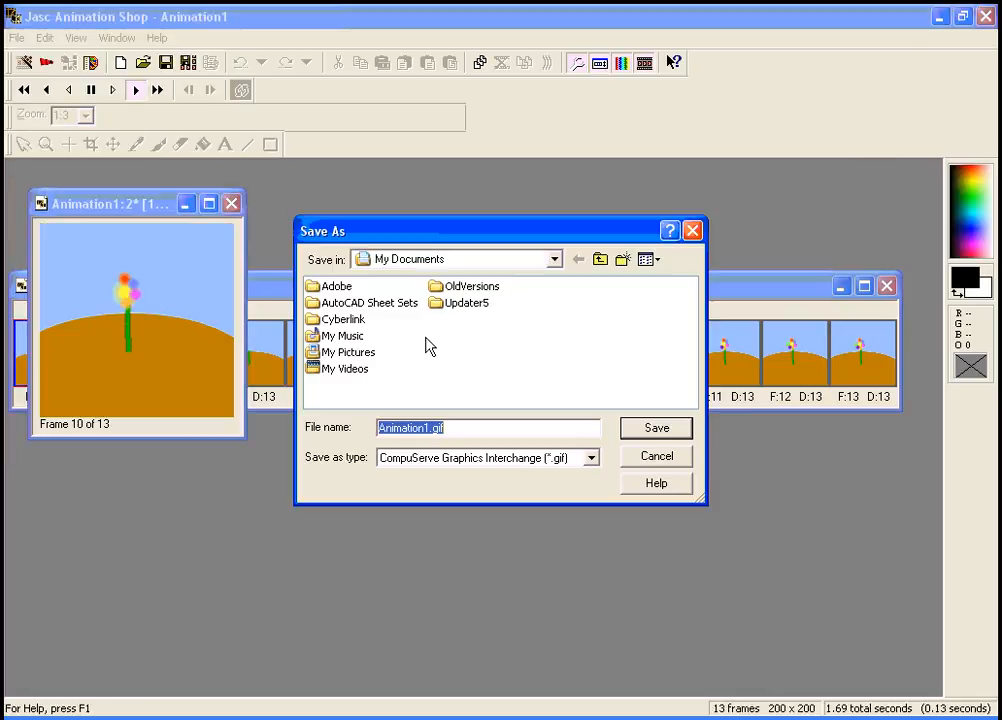
{"action": "left_click", "coordinate": [454, 261]}
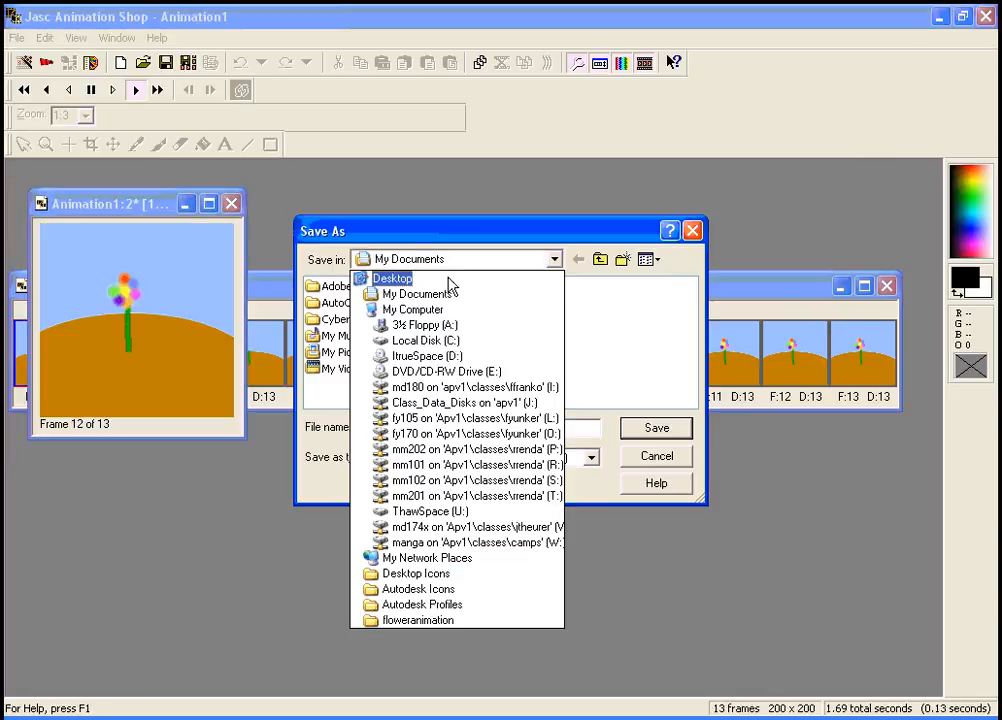
{"action": "left_click", "coordinate": [450, 279]}
{"action": "left_click", "coordinate": [456, 286]}
{"action": "left_click", "coordinate": [456, 286]}
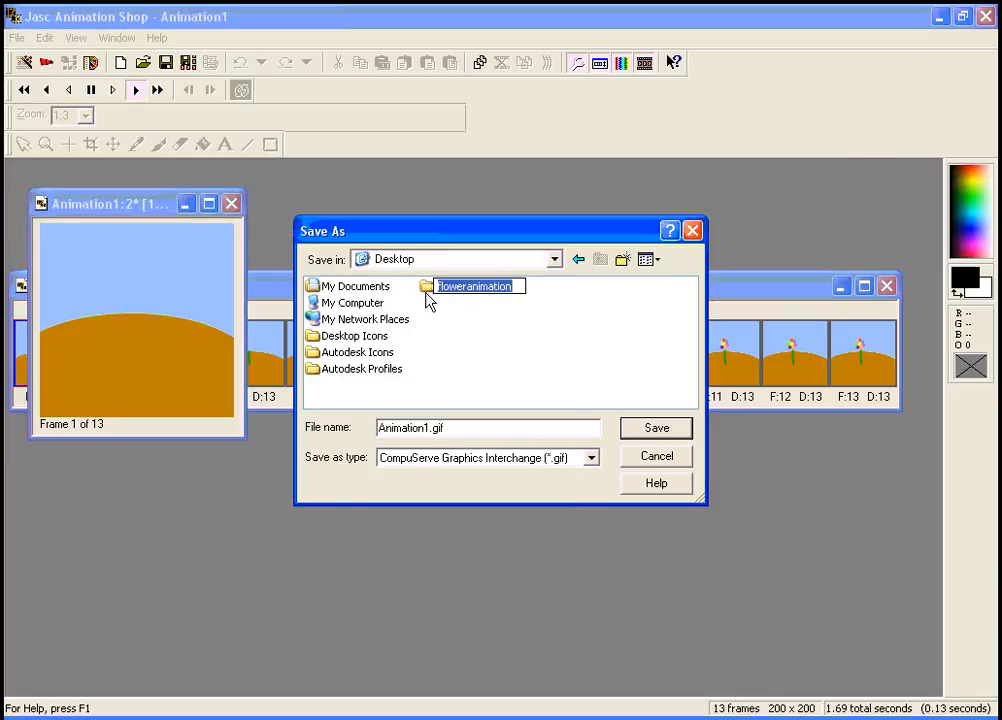
{"action": "key", "text": "Return"}
{"action": "double_click", "coordinate": [426, 290]}
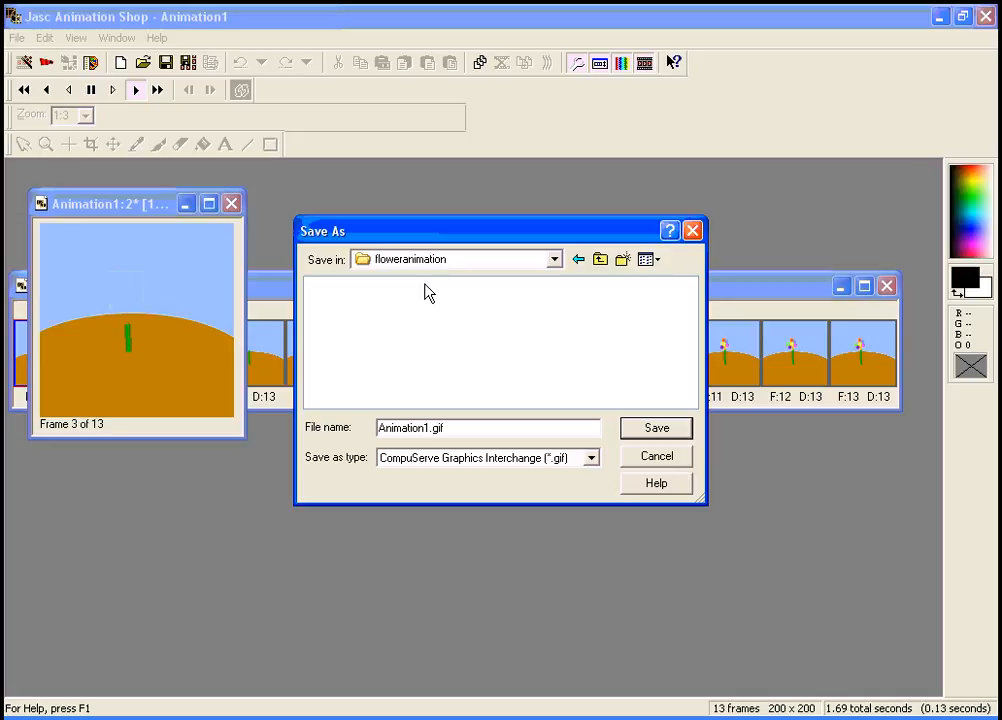
Save the file as floweranimation.mng in the Animation Shop Animation format
{"action": "left_click", "coordinate": [591, 458]}
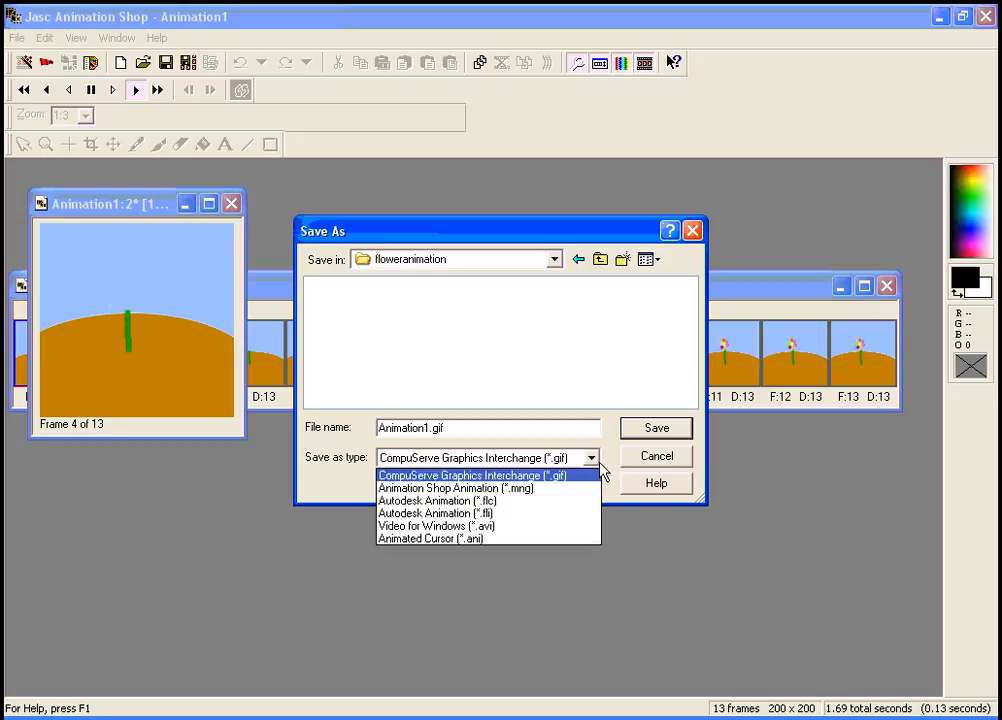
{"action": "left_click", "coordinate": [572, 498]}
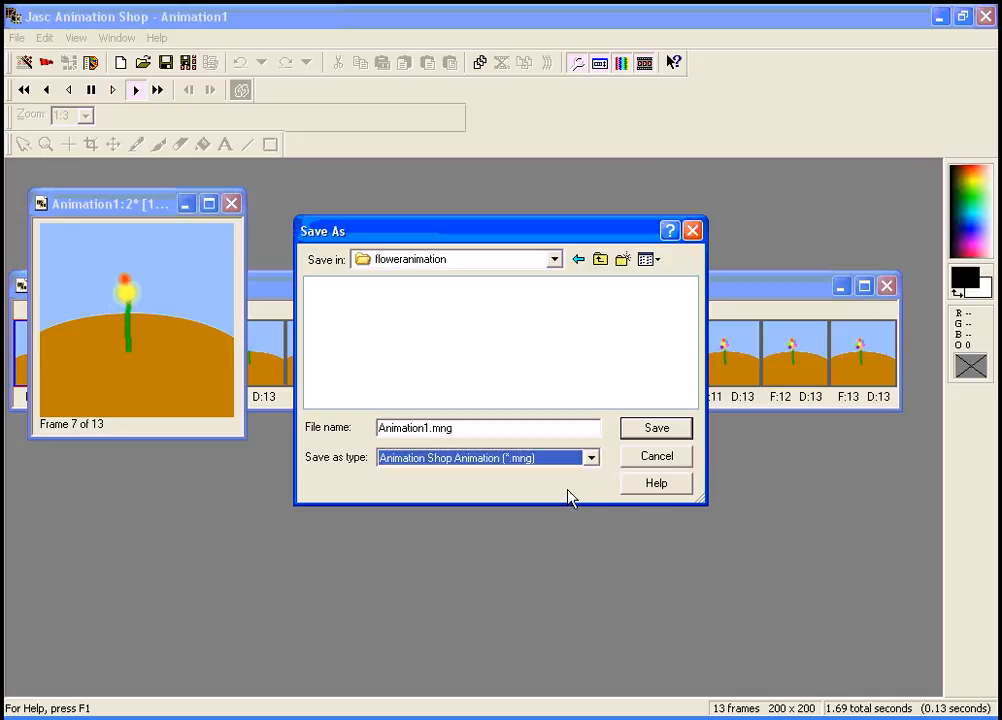
{"action": "left_click_drag", "start_coordinate": [428, 428], "coordinate": [319, 427]}
{"action": "type", "text": "floweran"}
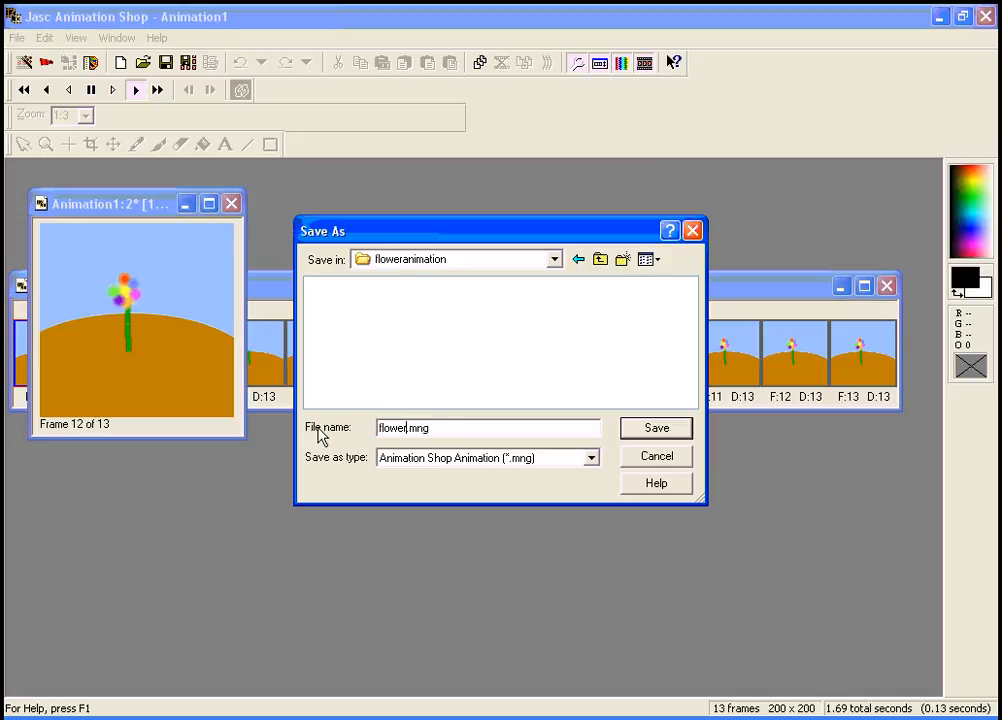
{"action": "type", "text": "imation"}
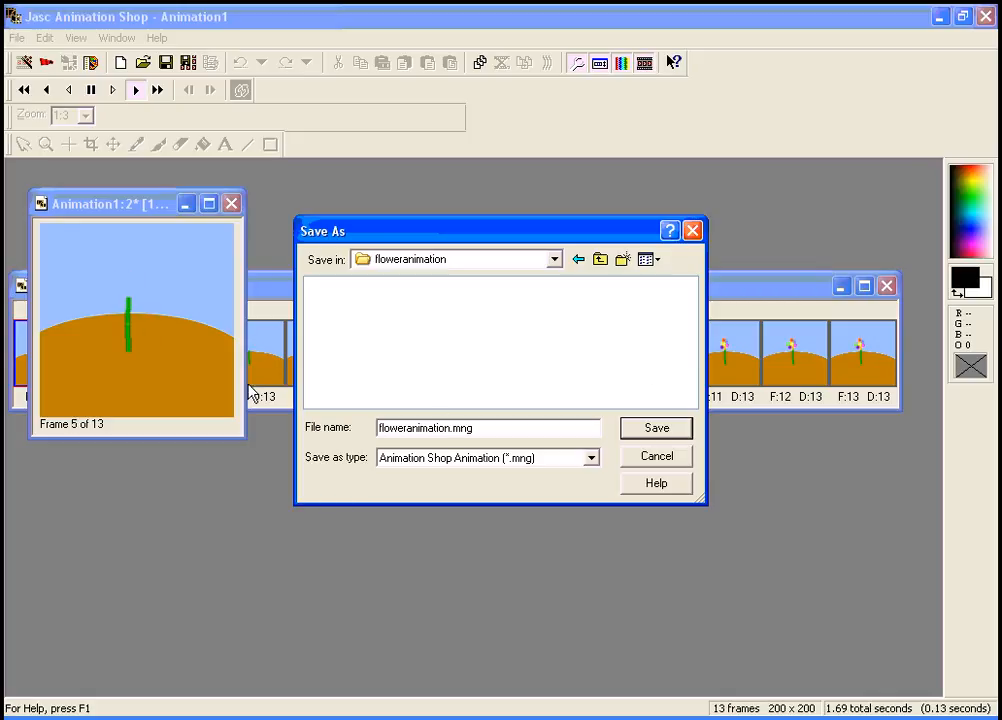
{"action": "left_click", "coordinate": [650, 432]}
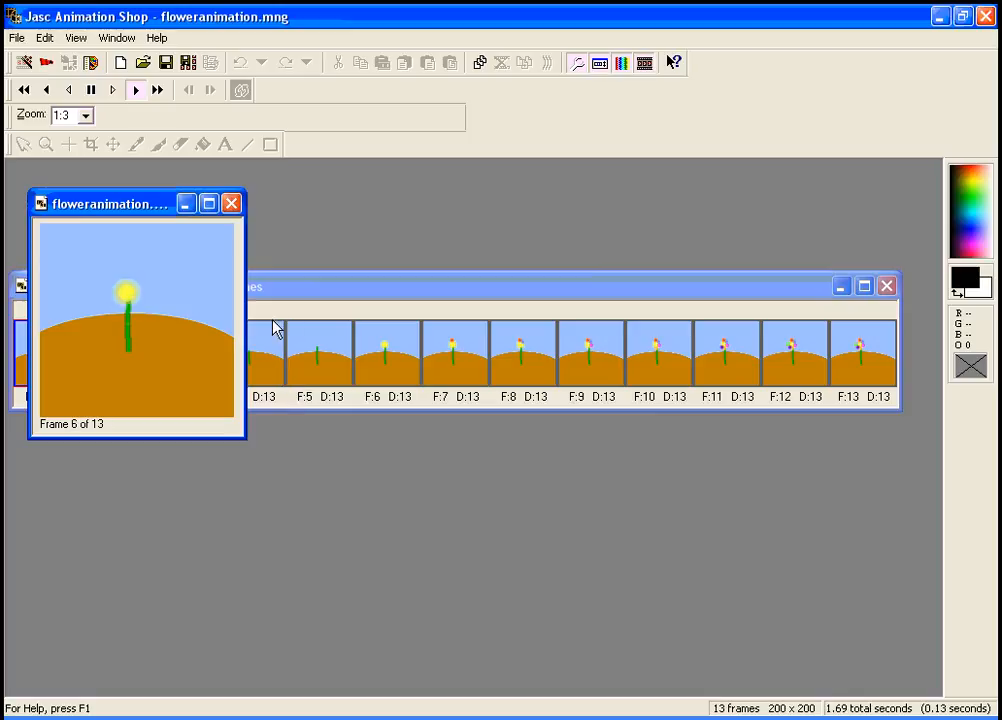
Save a copy of the animation as floweranim.gif in the CompuServe Graphics Interchange format in the floweranimation folder
{"action": "left_click", "coordinate": [13, 39]}
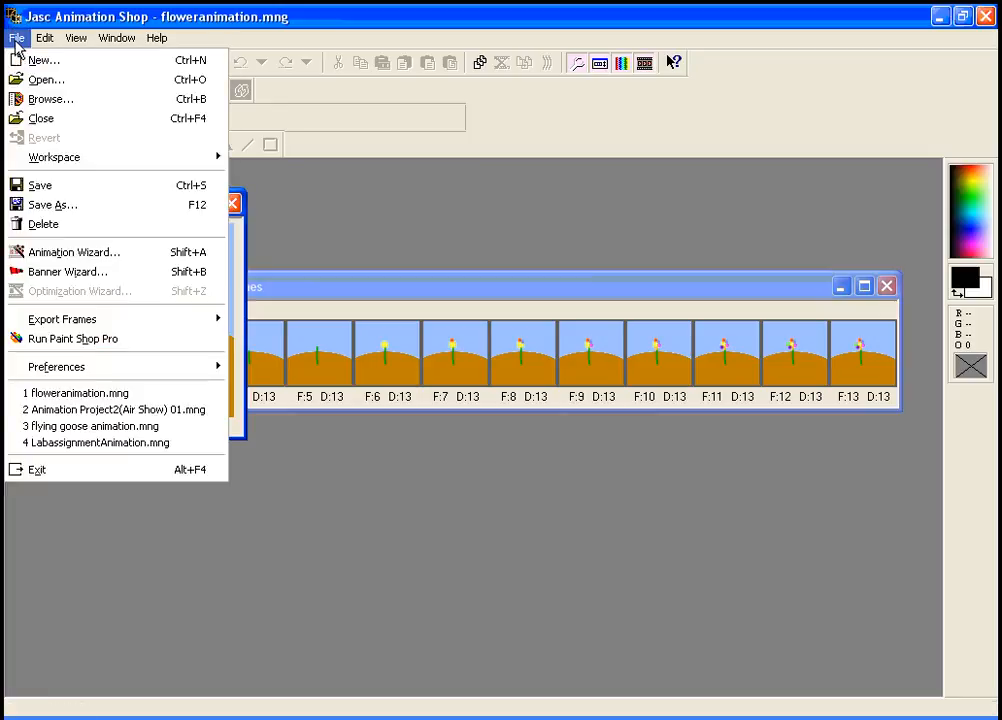
{"action": "left_click", "coordinate": [55, 205]}
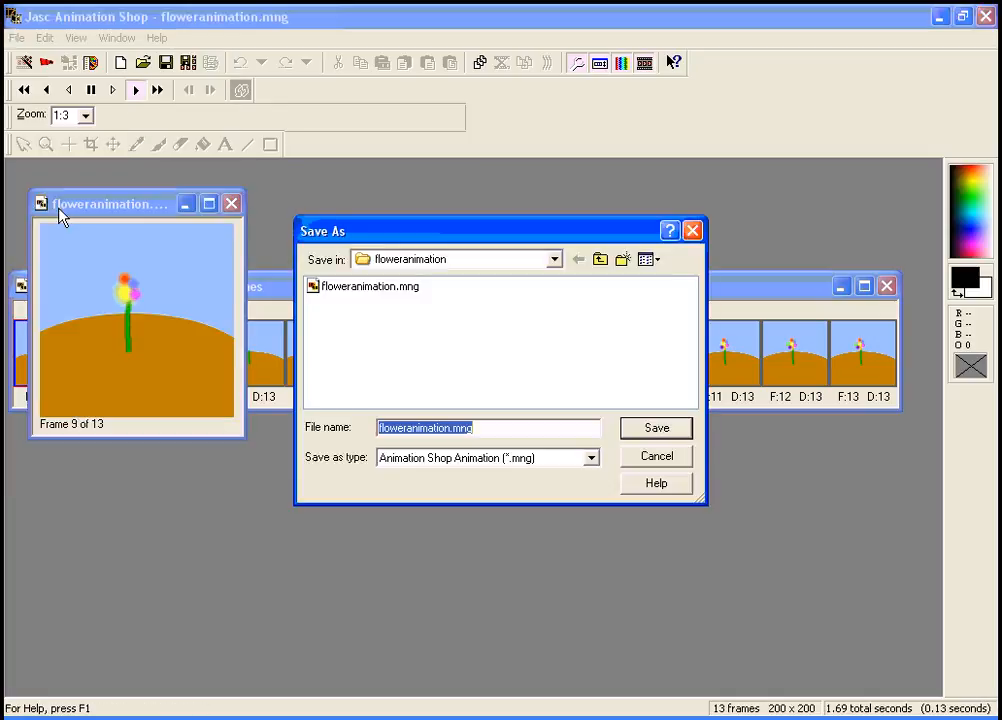
{"action": "left_click", "coordinate": [548, 460]}
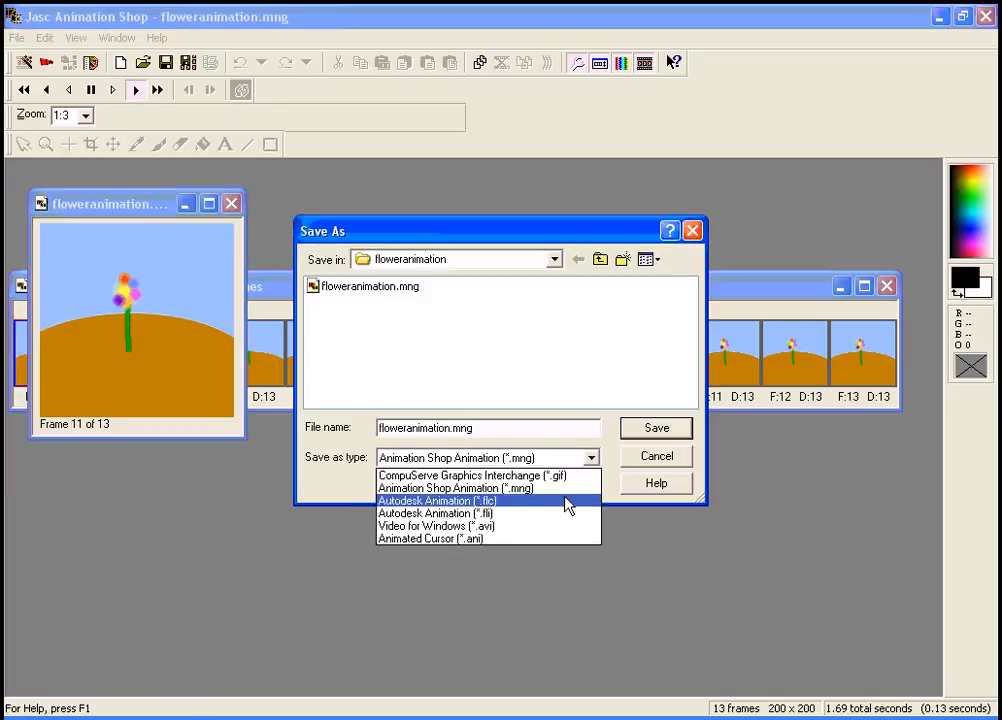
{"action": "left_click", "coordinate": [567, 476]}
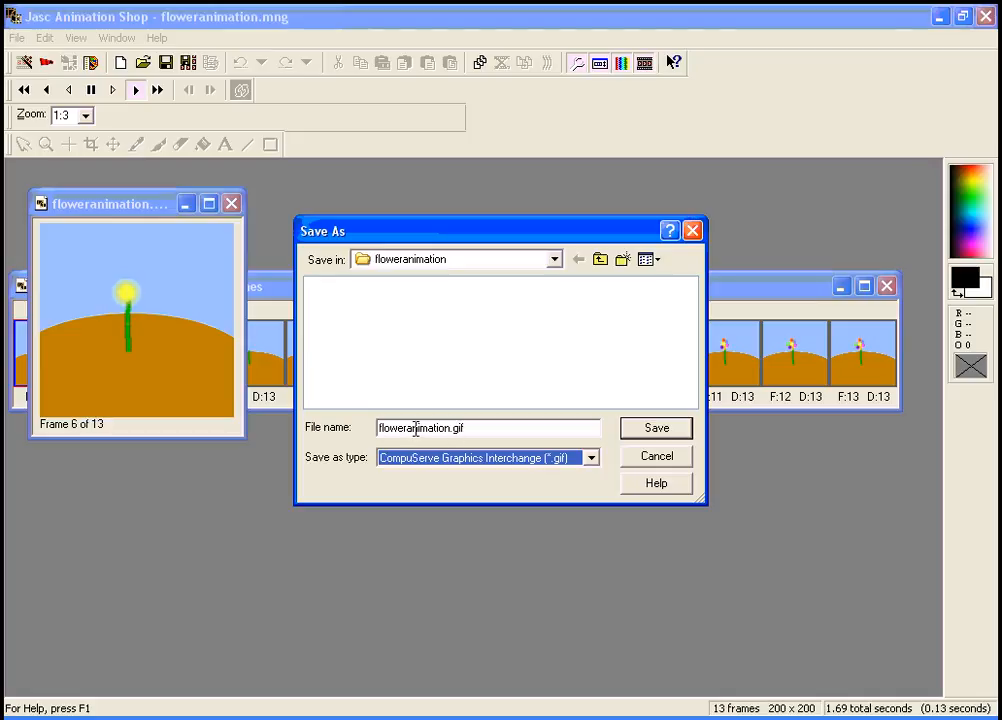
{"action": "left_click_drag", "start_coordinate": [429, 428], "coordinate": [448, 432]}
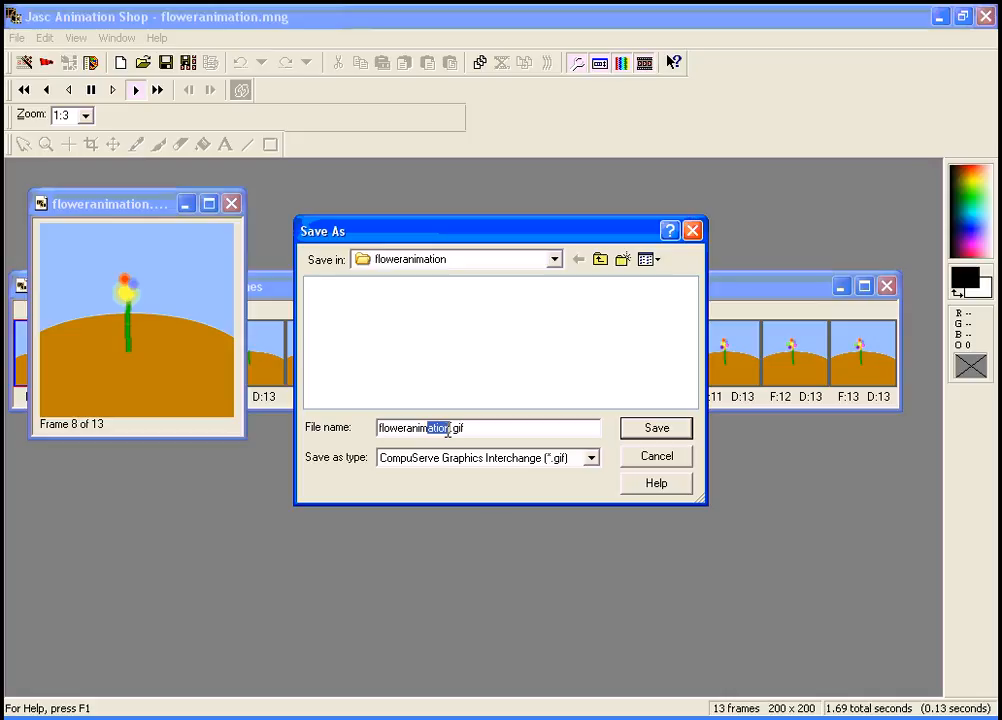
{"action": "key", "text": "Delete"}
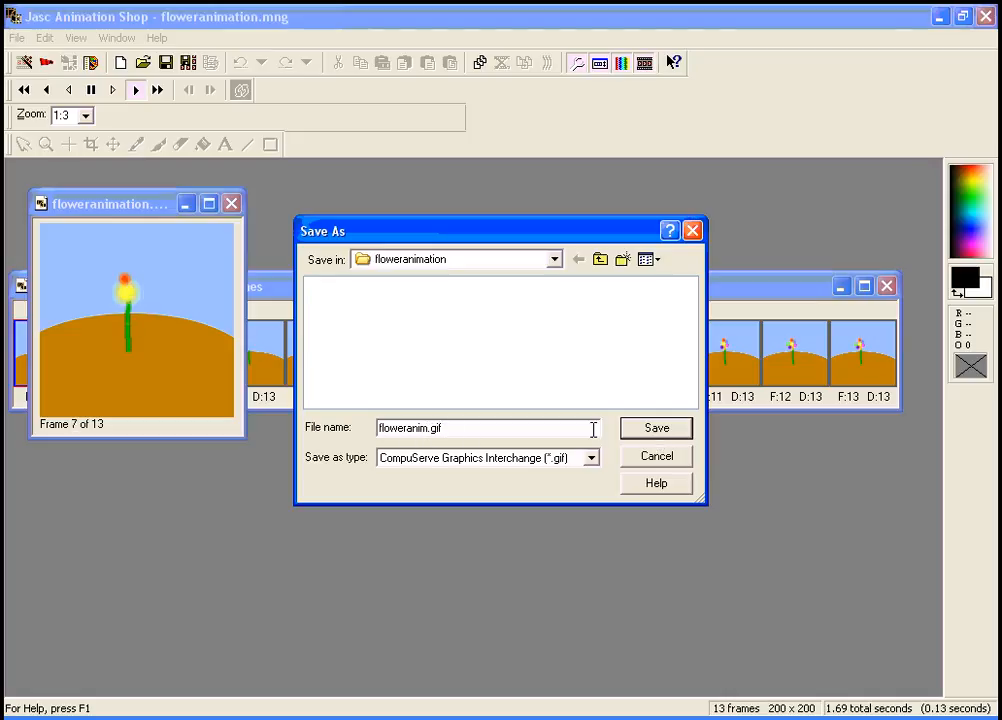
{"action": "left_click", "coordinate": [666, 431]}
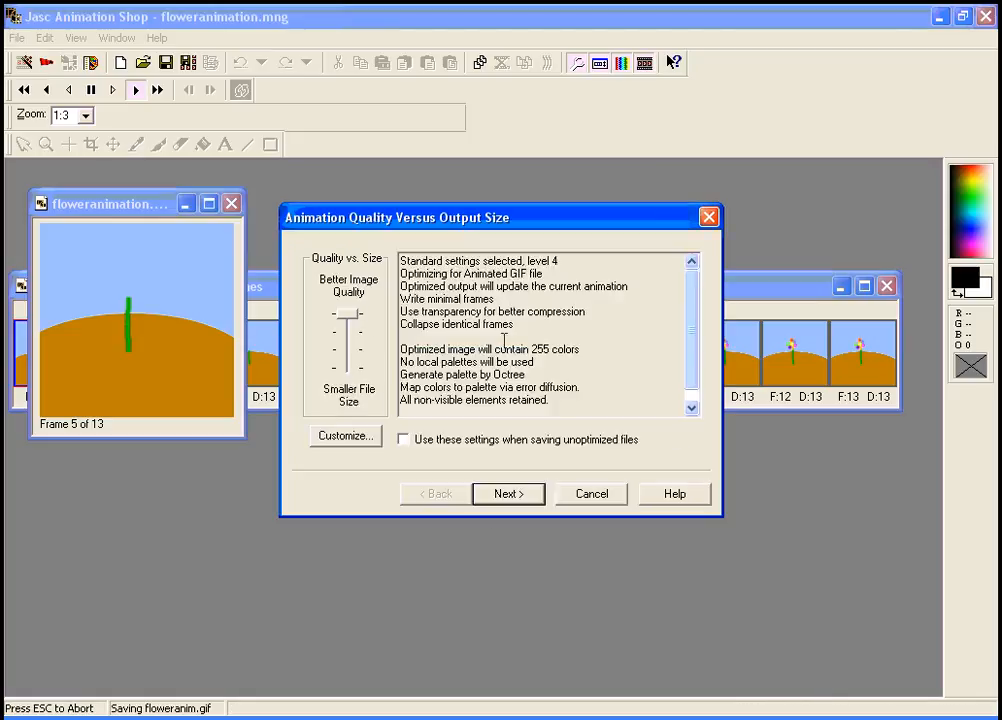
Accept the standard GIF optimization settings through to the end of the wizard, and move the animation preview off the first frames
{"action": "left_click", "coordinate": [522, 498]}
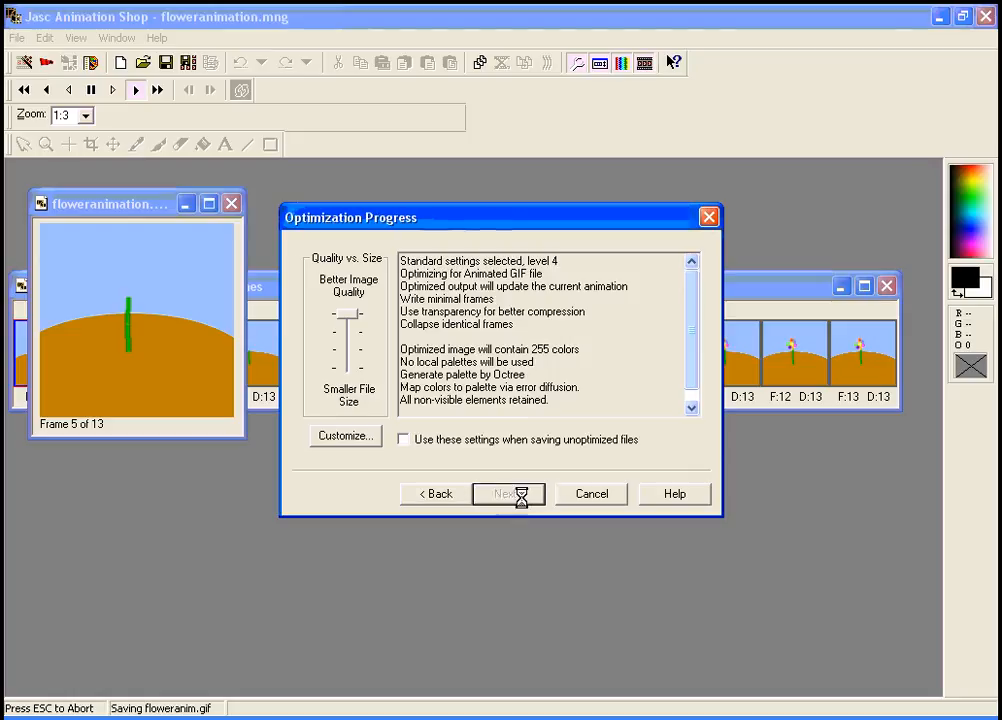
{"action": "left_click", "coordinate": [510, 494]}
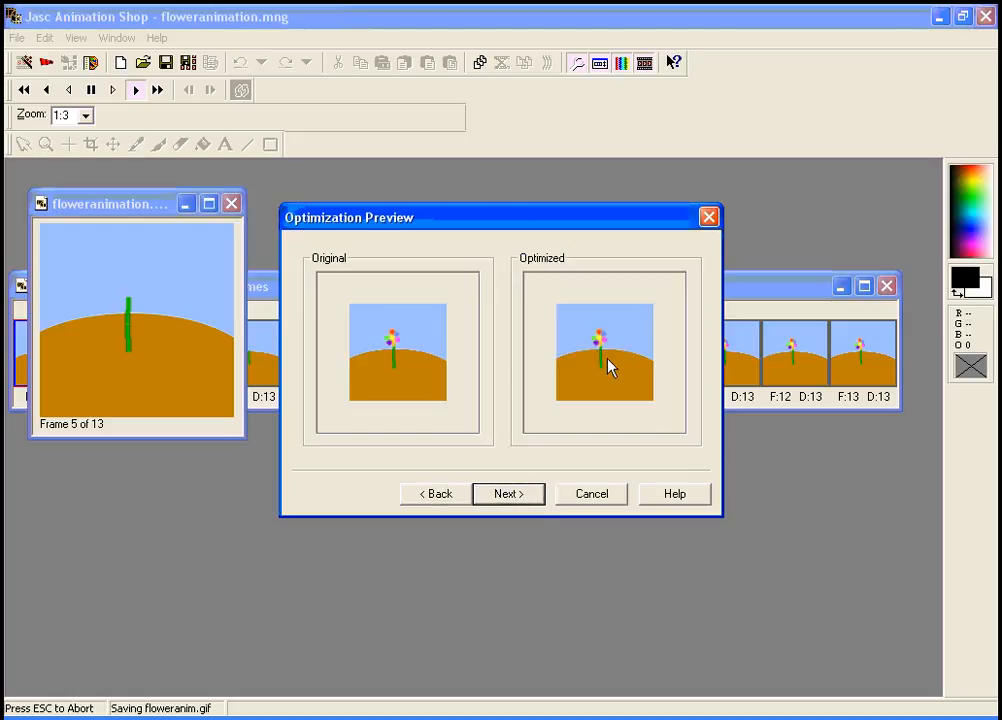
{"action": "left_click", "coordinate": [530, 497]}
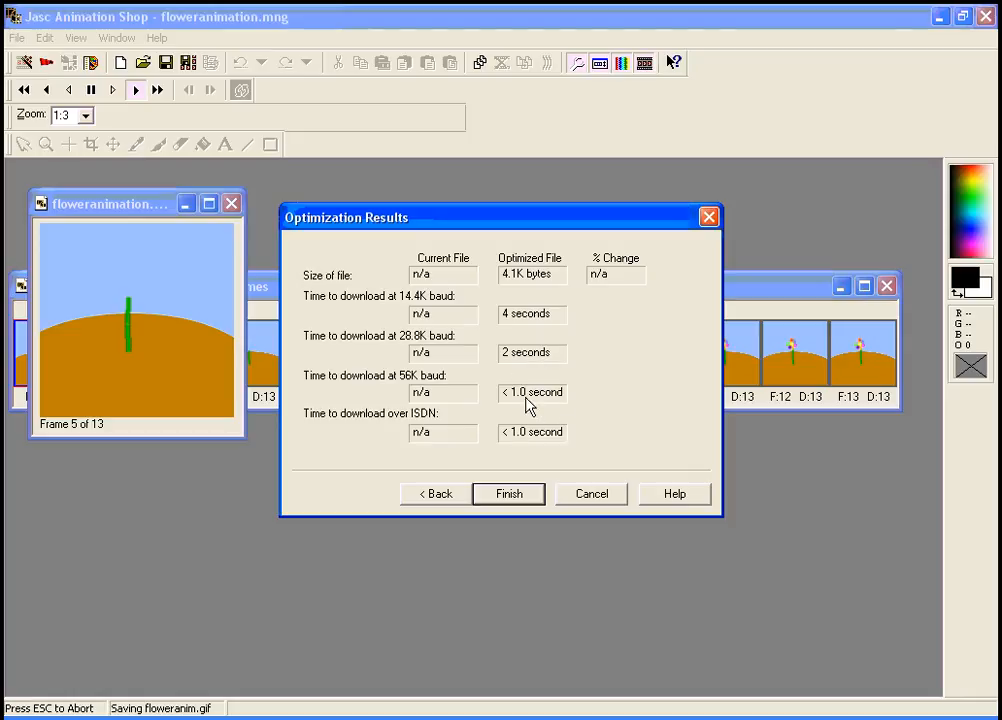
{"action": "left_click", "coordinate": [527, 495]}
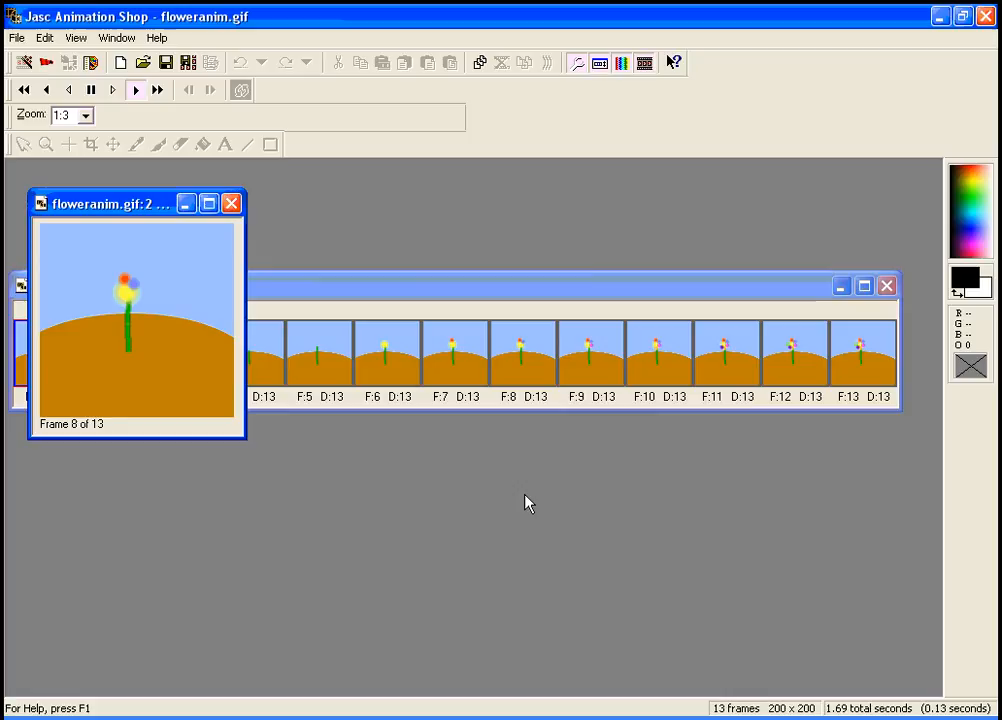
{"action": "left_click_drag", "start_coordinate": [150, 204], "coordinate": [432, 213]}
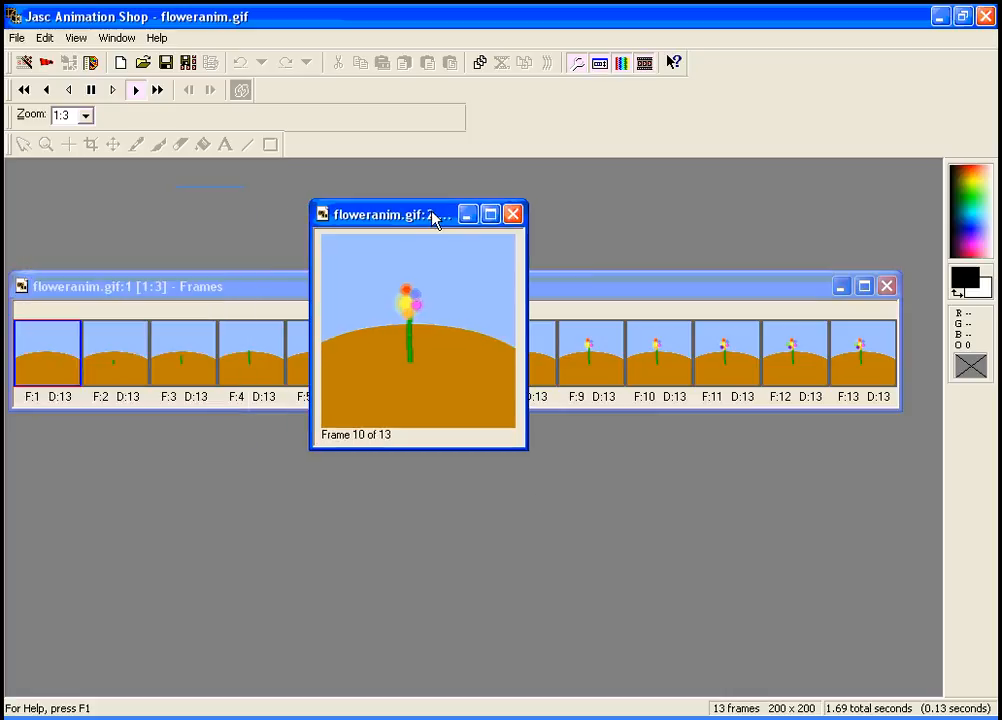